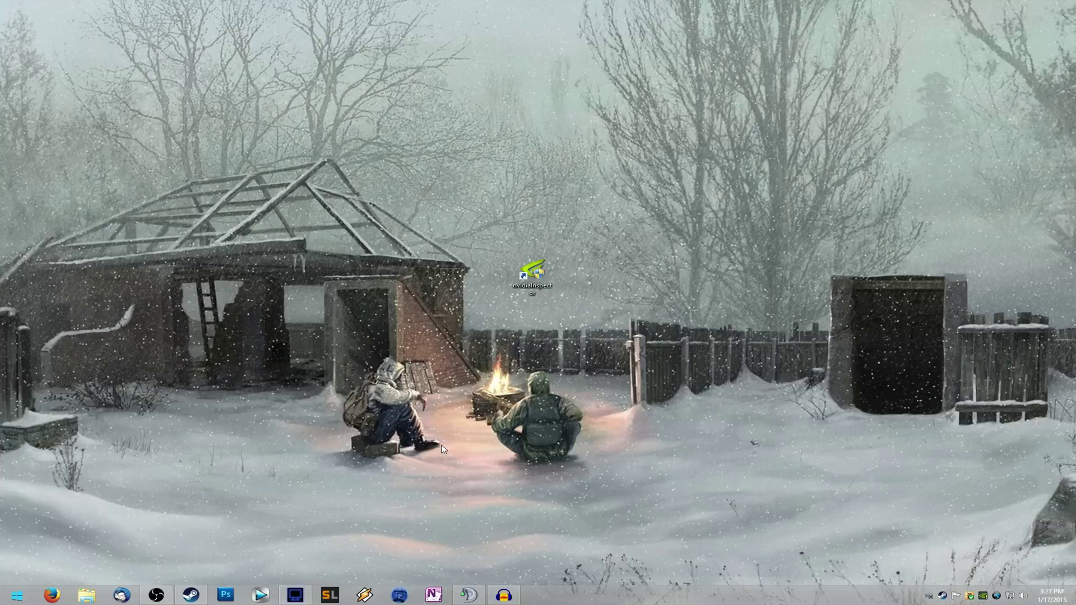
# Step: Open NVIDIA Control Panel from the desktop menu and confirm SLI is set to Maximize 3D performance
pyautogui.rightClick(417, 368)
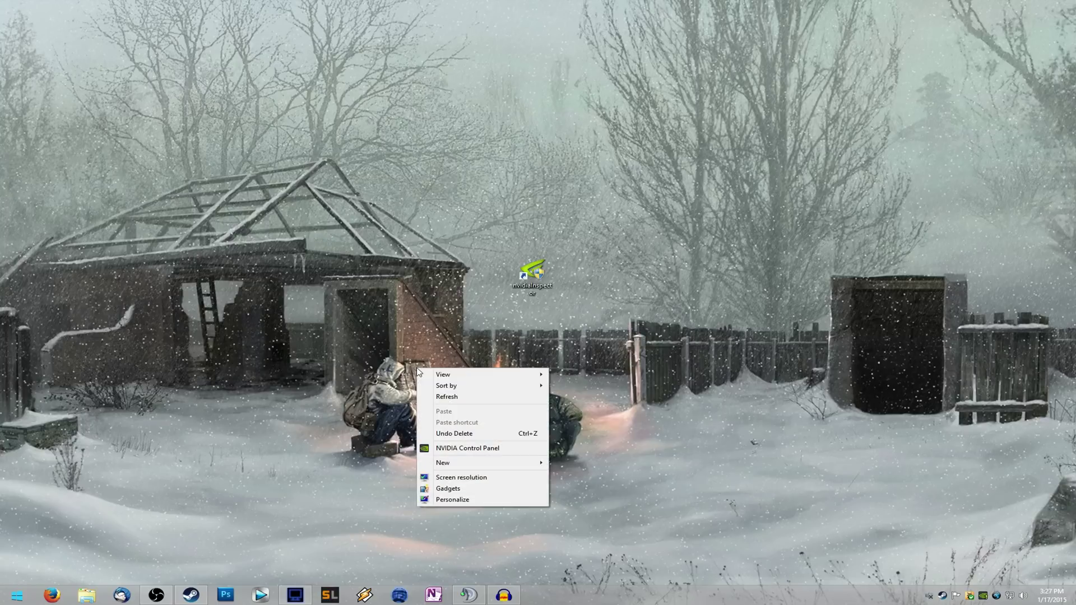
pyautogui.click(485, 449)
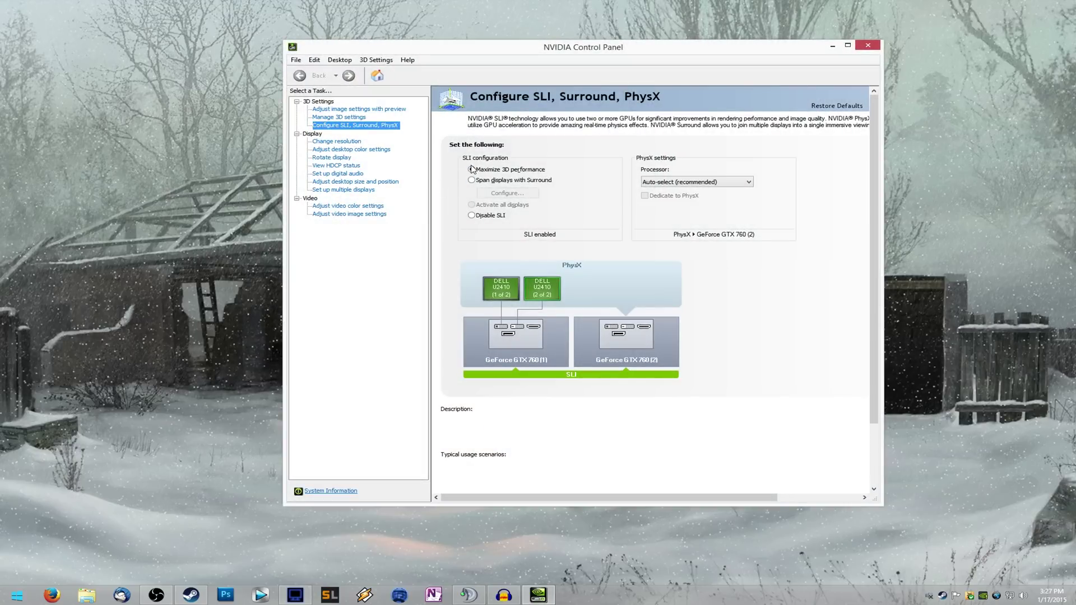
pyautogui.moveTo(473, 174)
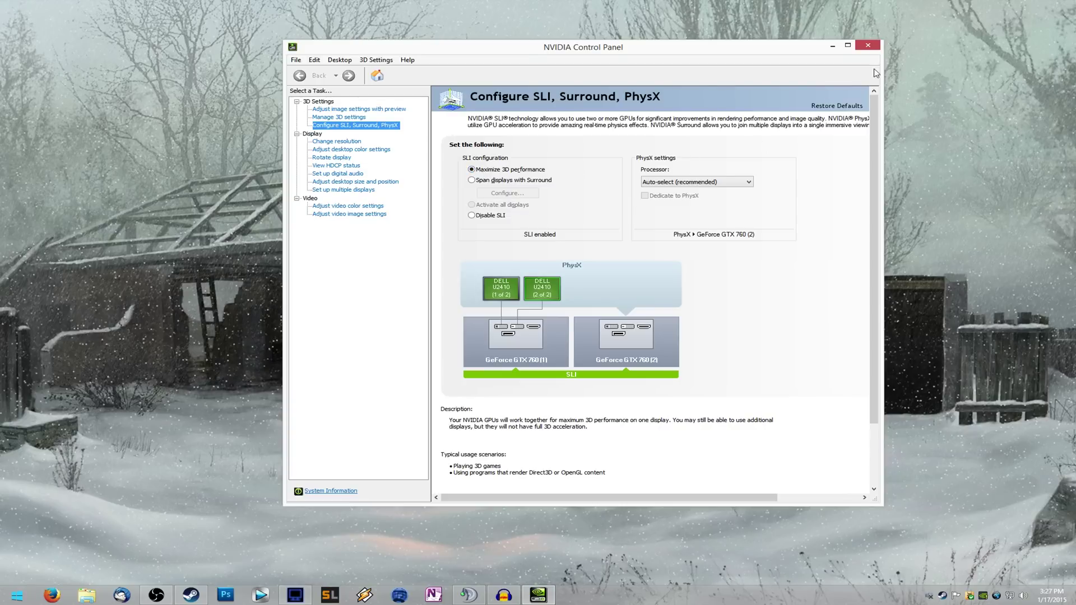
# Step: Close NVIDIA Control Panel and open H1Z1's install folder from its Steam Properties Local Files page
pyautogui.click(867, 47)
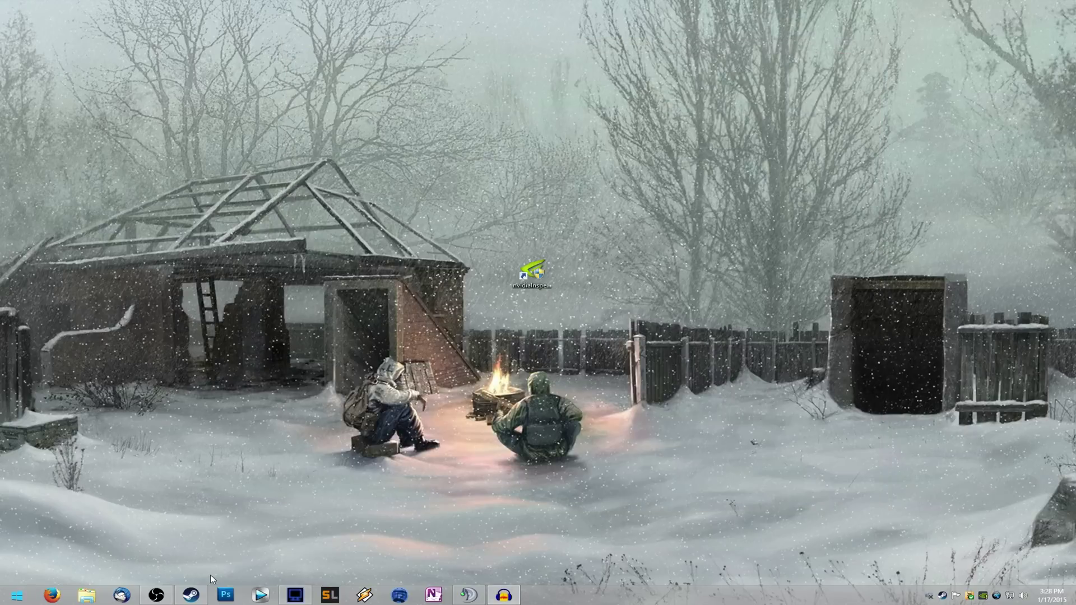
pyautogui.click(191, 595)
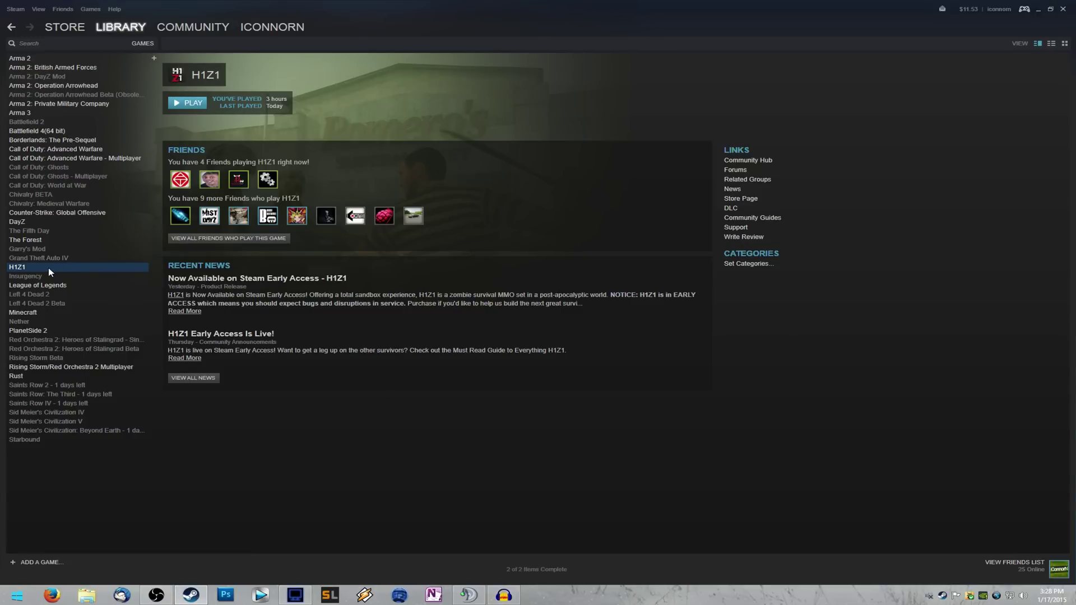
pyautogui.rightClick(26, 266)
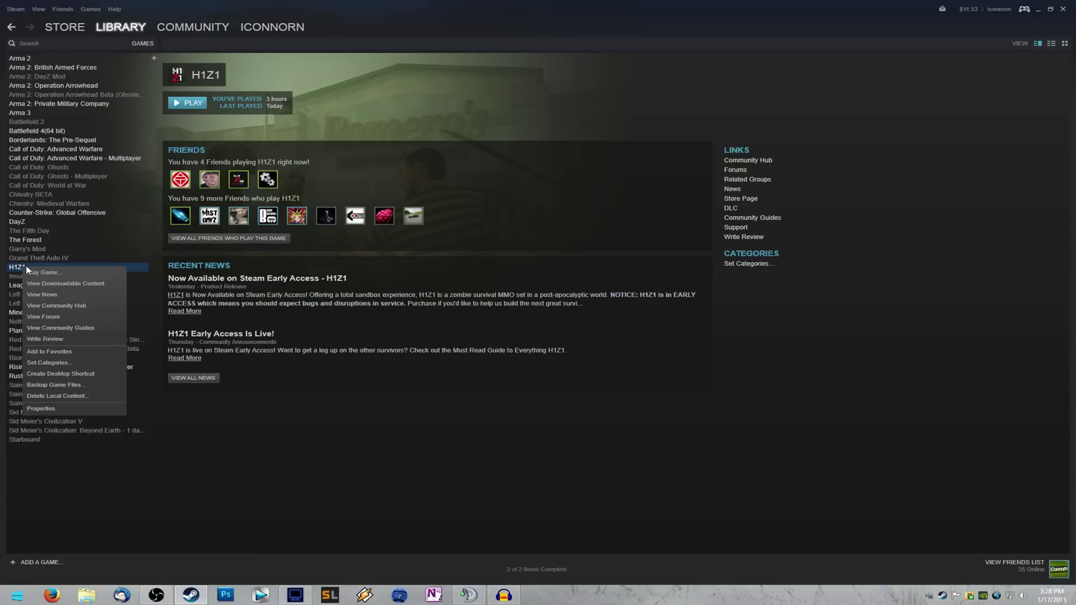
pyautogui.click(55, 407)
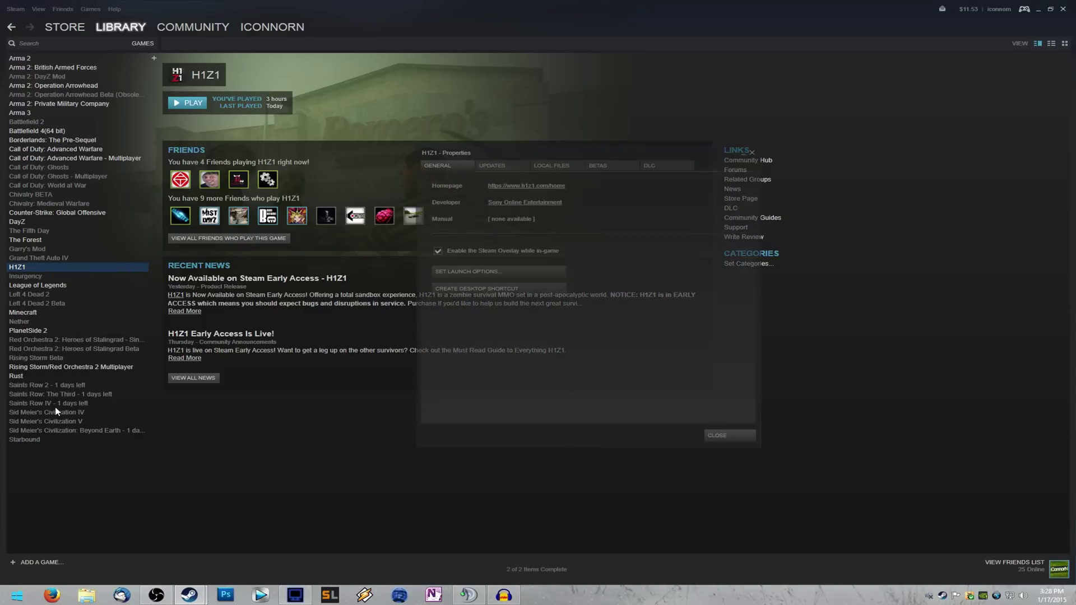
pyautogui.click(577, 166)
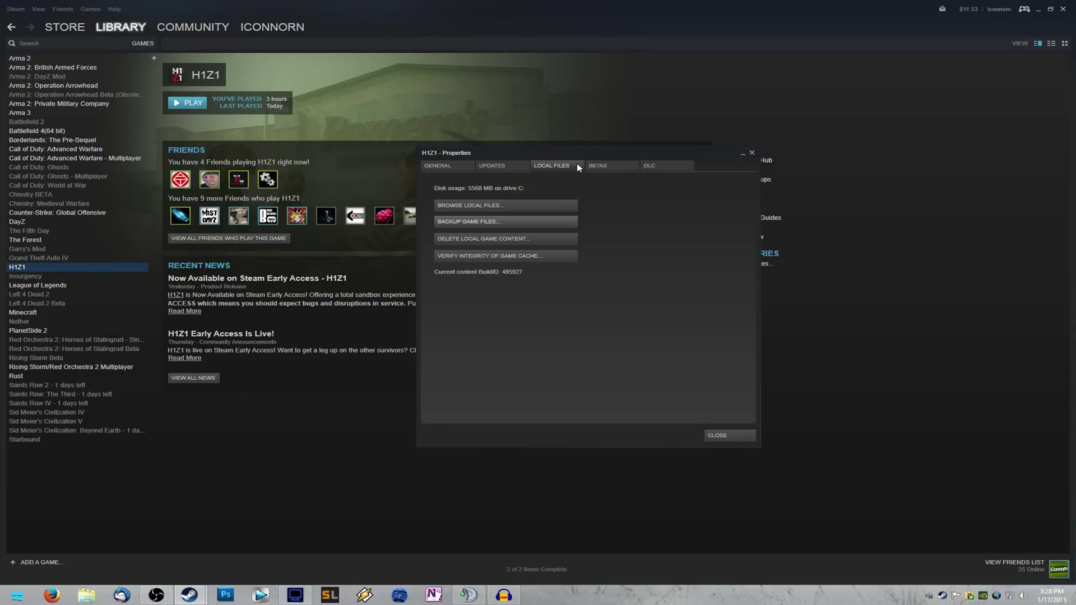
pyautogui.click(474, 206)
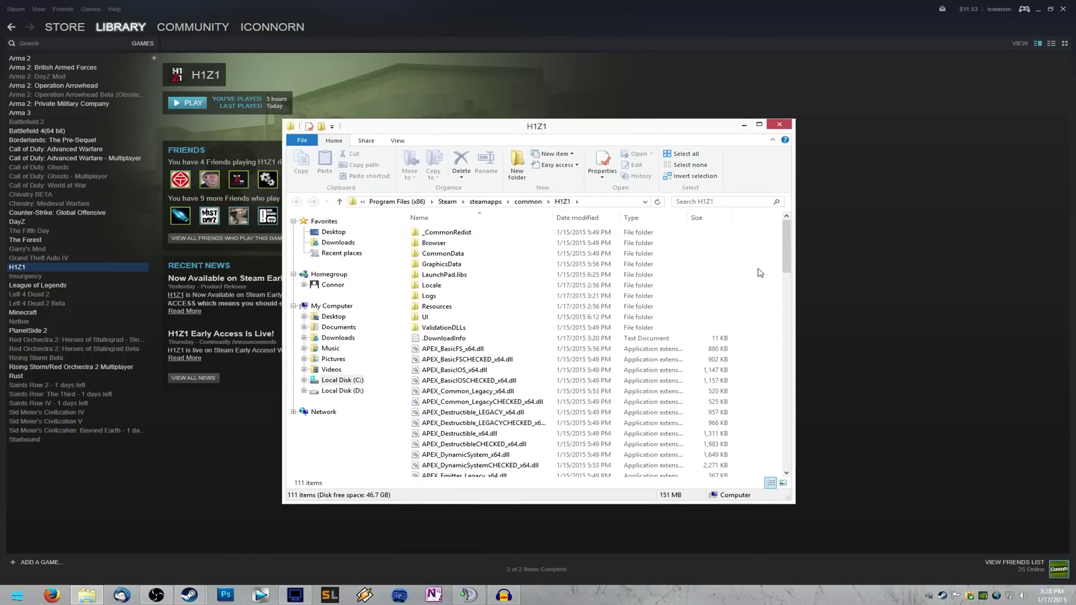
# Step: Cut the H1Z1 folder path from the Explorer address bar, then close the folder window
pyautogui.click(598, 203)
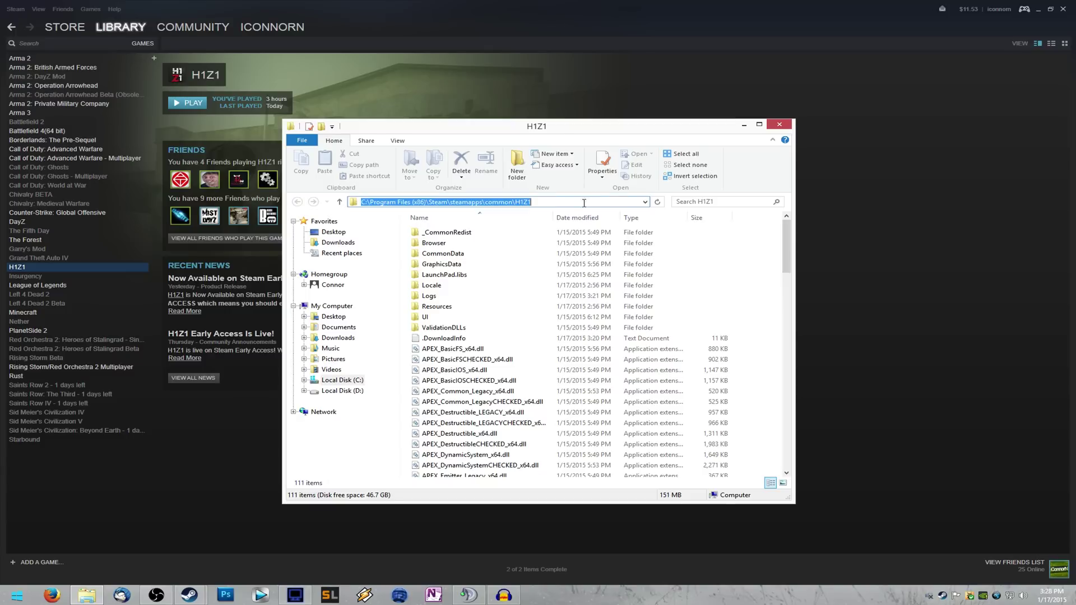
pyautogui.moveTo(568, 204); pyautogui.dragTo(367, 205)
pyautogui.rightClick(363, 204)
pyautogui.click(395, 222)
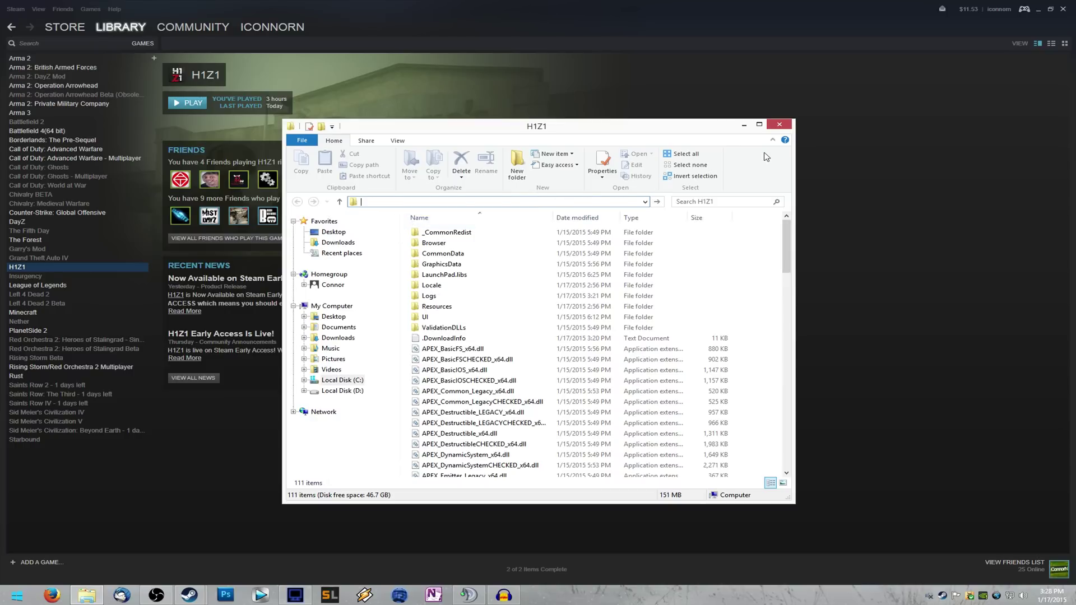
pyautogui.click(779, 125)
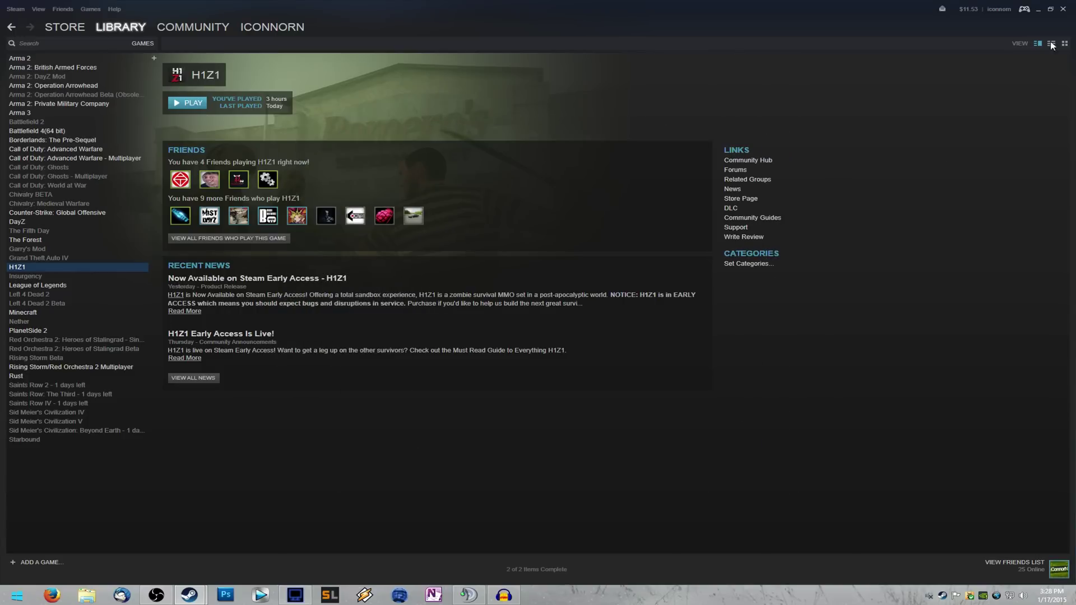
# Step: Close Steam and the H1Z1 properties, then run nvidiaInspector as administrator, accepting the UAC prompt
pyautogui.click(1063, 9)
pyautogui.click(717, 436)
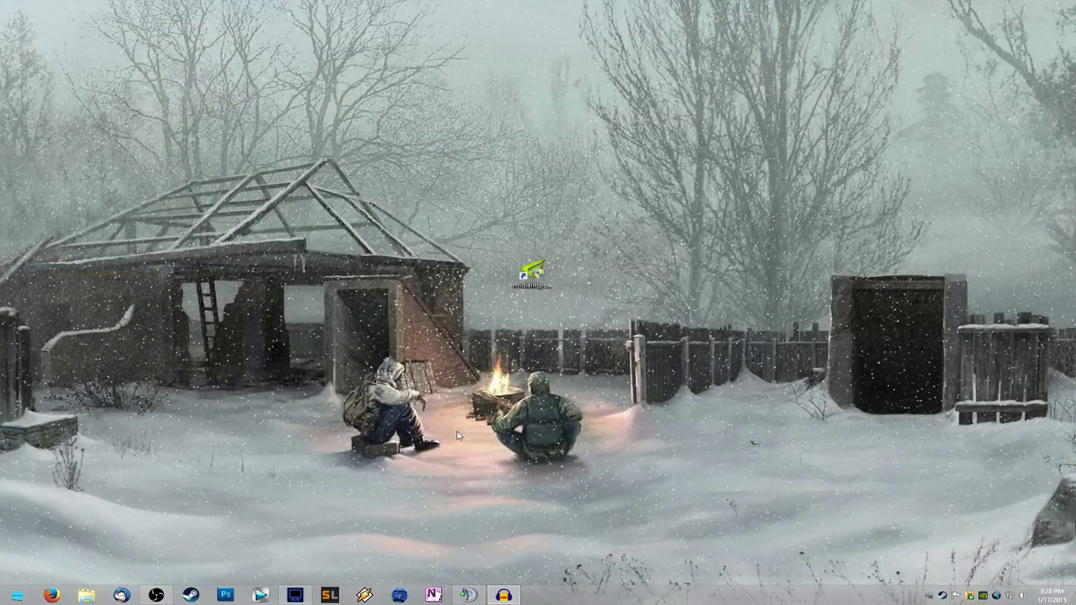
pyautogui.click(526, 283)
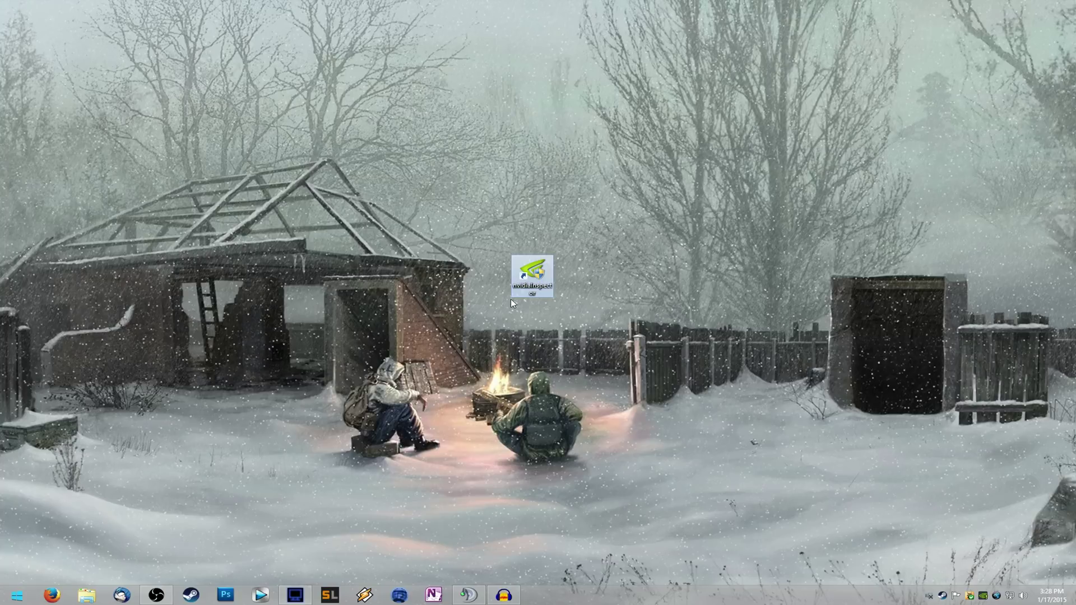
pyautogui.rightClick(531, 275)
pyautogui.click(577, 313)
pyautogui.click(571, 310)
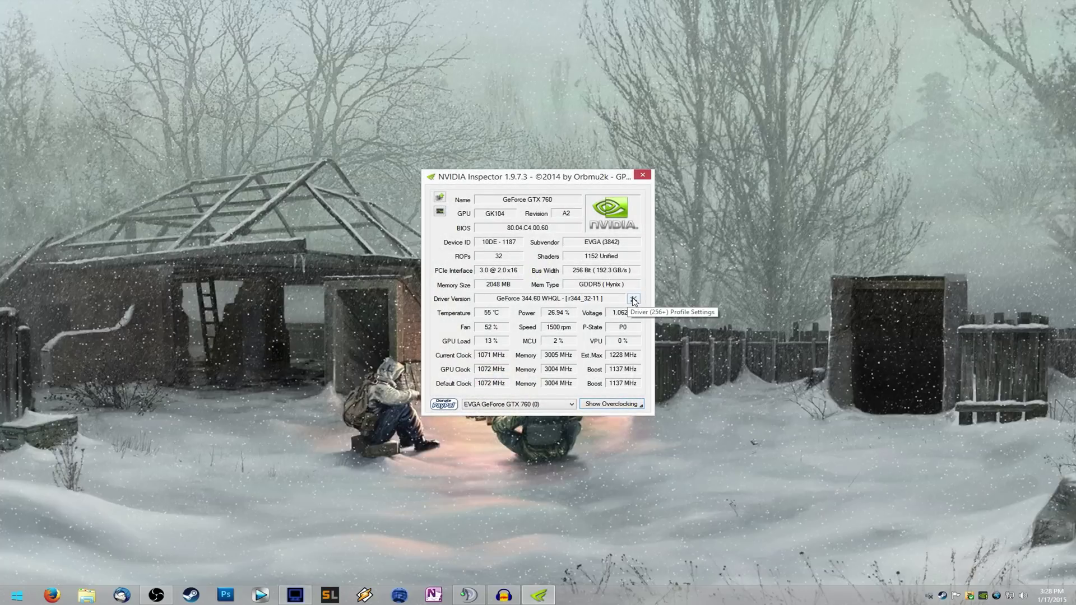
# Step: Open Profile Settings, load the Planetside 2 profile, and review its SLI bits 0x02492005
pyautogui.click(633, 301)
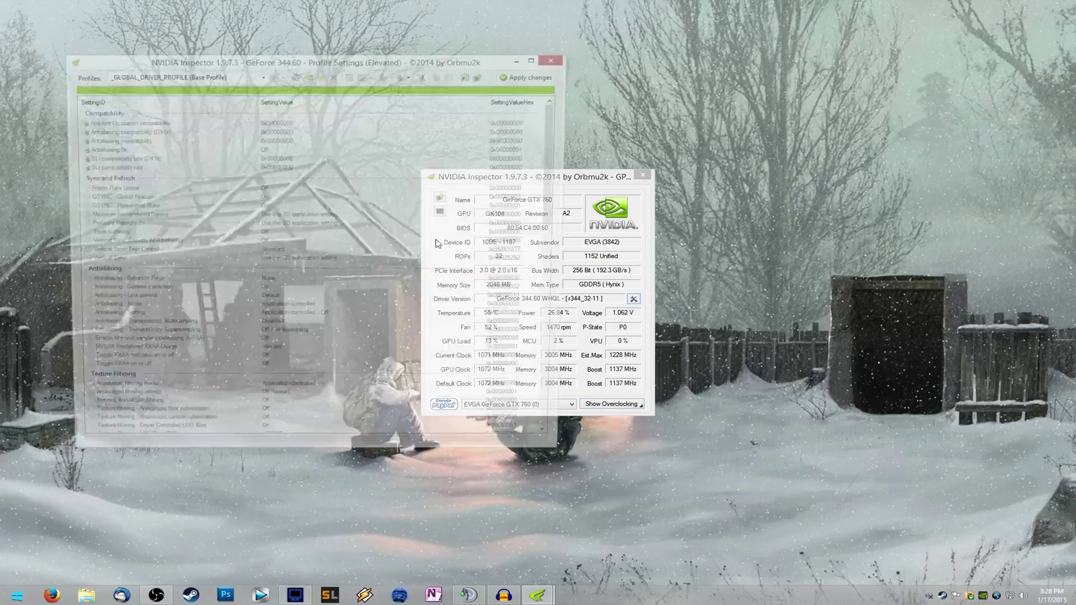
pyautogui.moveTo(278, 62); pyautogui.dragTo(495, 84)
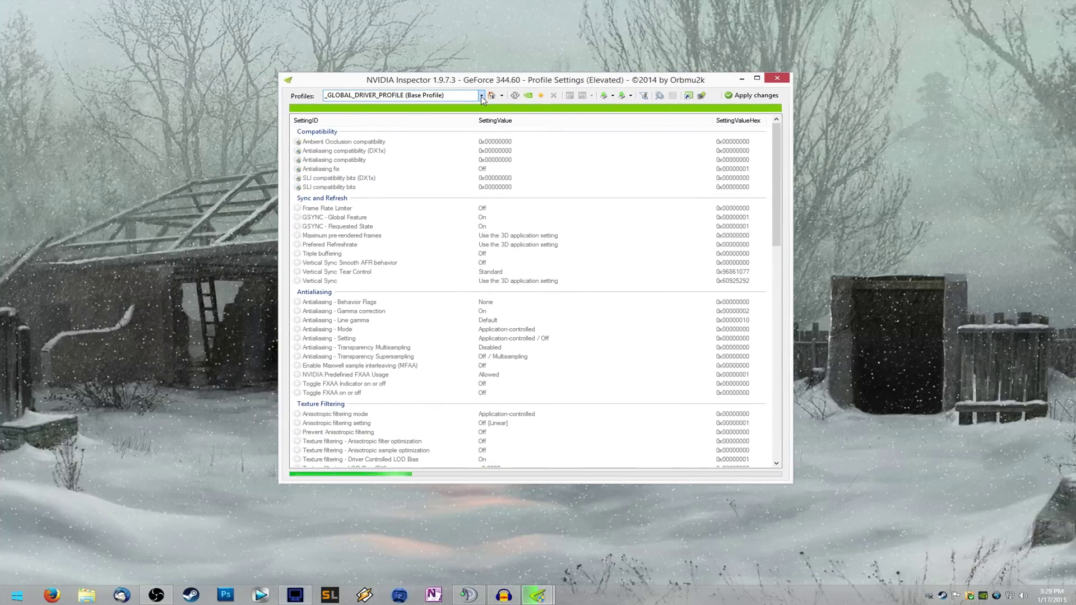
pyautogui.click(481, 95)
pyautogui.moveTo(483, 118); pyautogui.dragTo(482, 337)
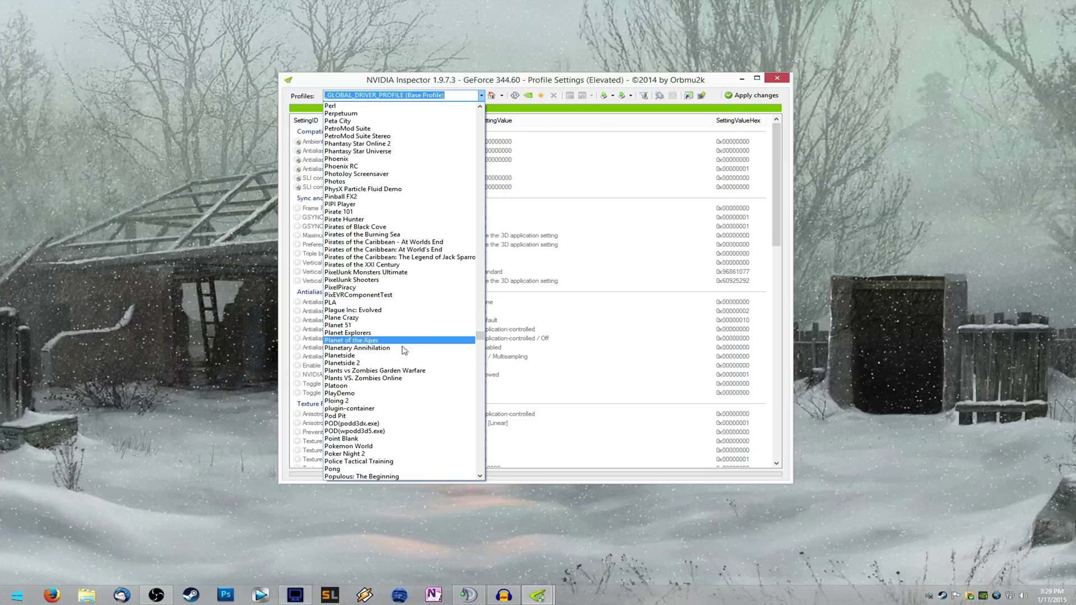
pyautogui.click(386, 368)
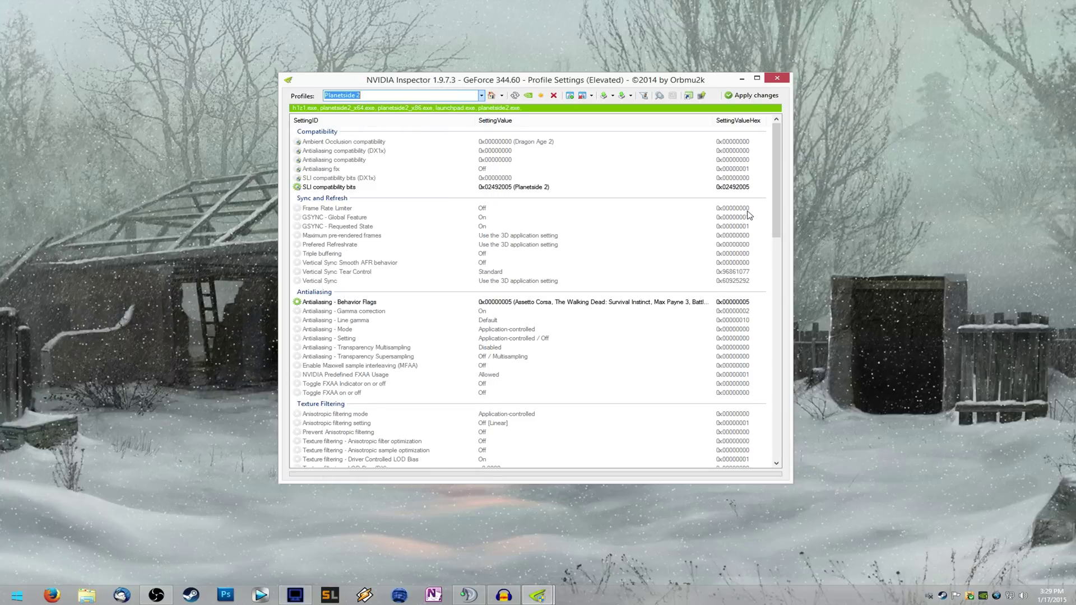
pyautogui.moveTo(777, 175); pyautogui.dragTo(775, 290)
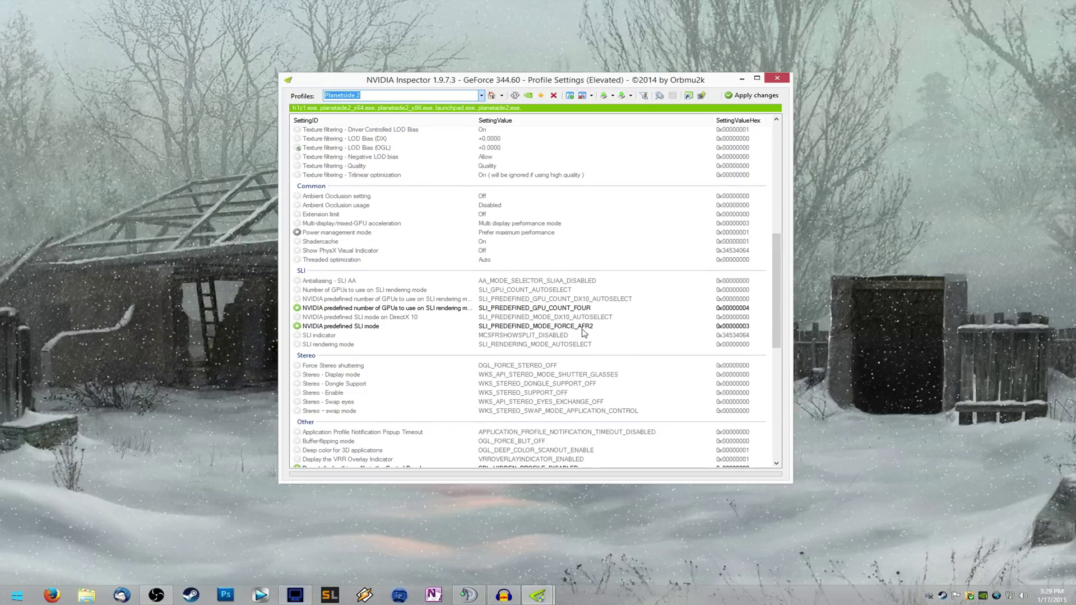
pyautogui.moveTo(775, 296); pyautogui.dragTo(794, 152)
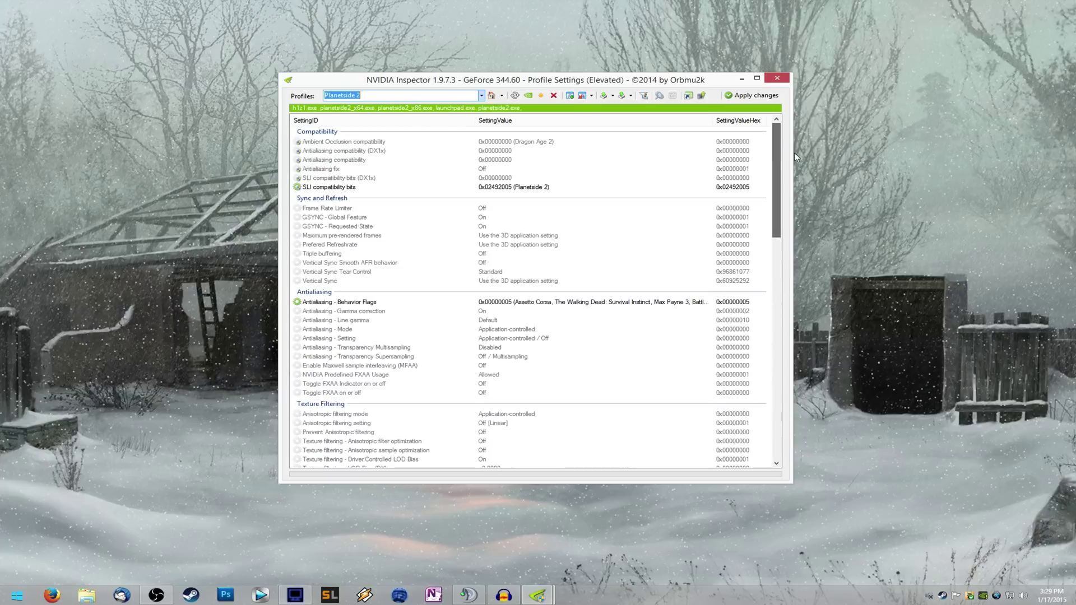
# Step: Add H1Z1.exe to the Planetside 2 profile from the pasted folder path and apply changes
pyautogui.click(569, 96)
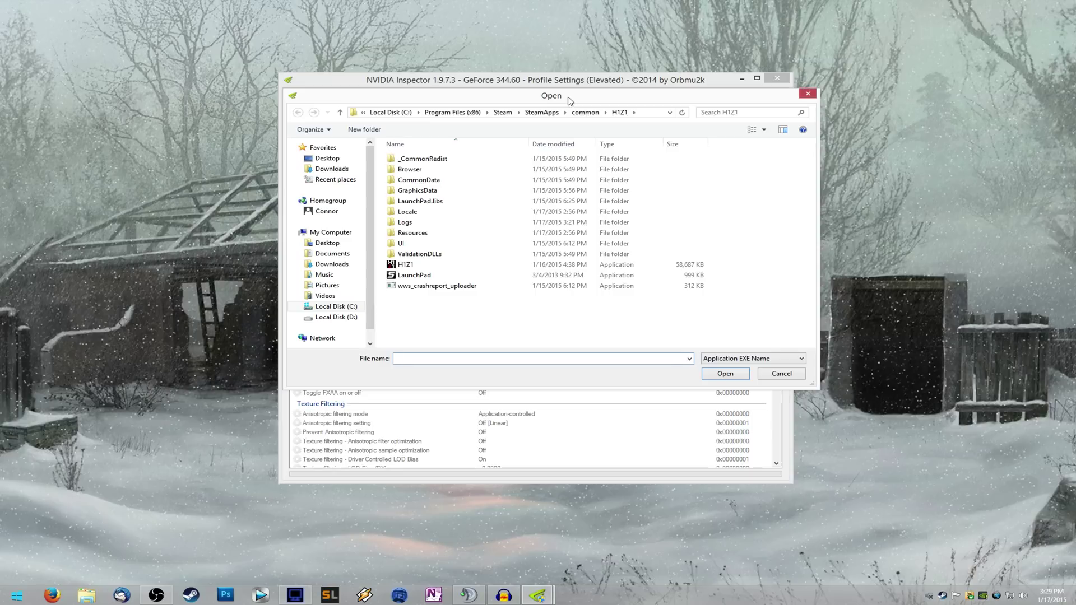
pyautogui.click(644, 113)
pyautogui.rightClick(539, 112)
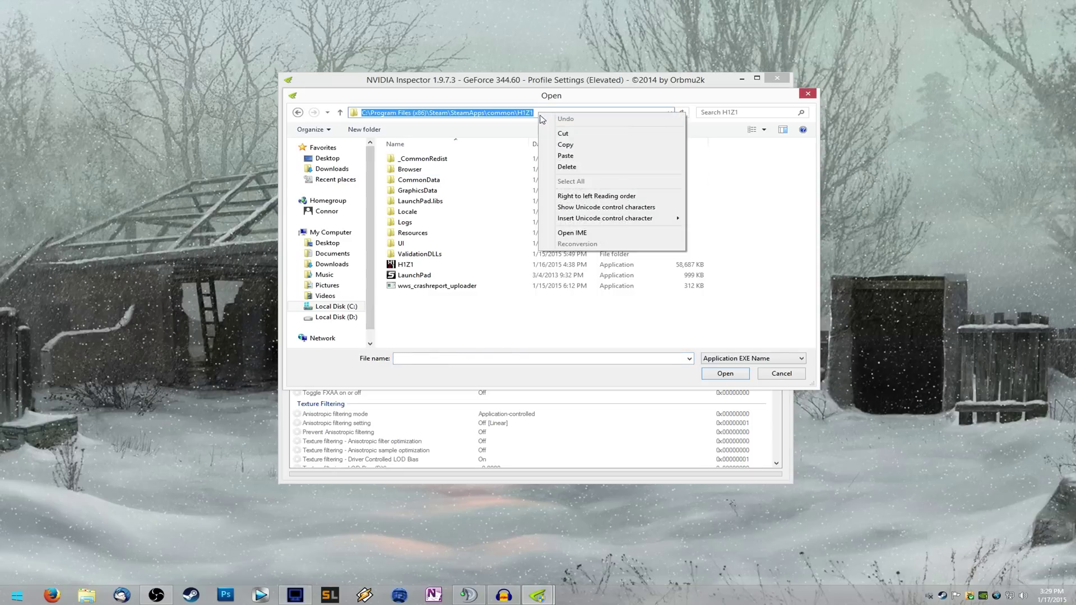
pyautogui.click(562, 156)
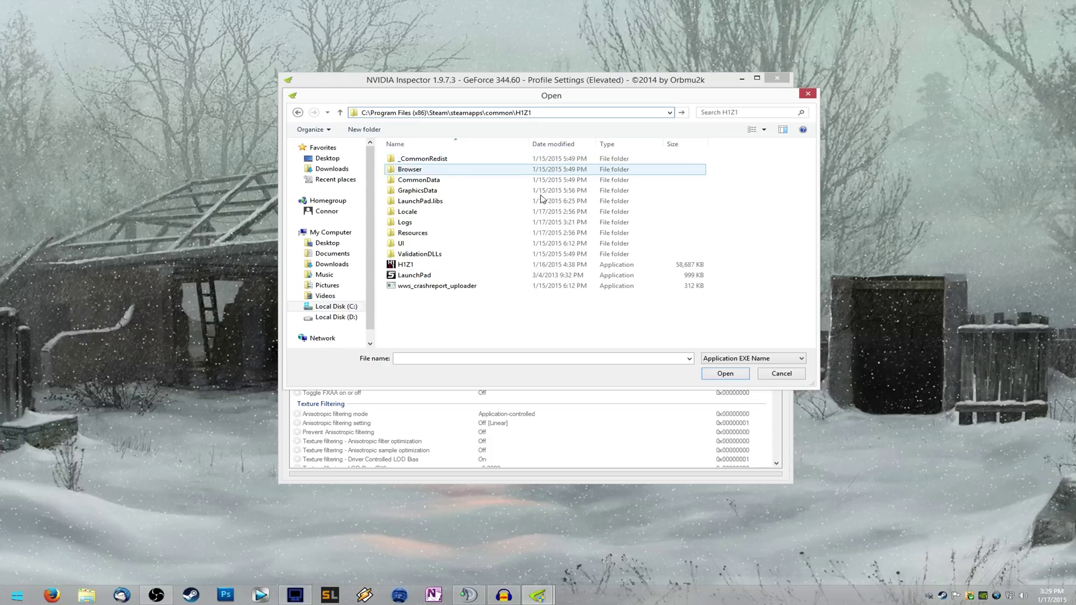
pyautogui.click(511, 168)
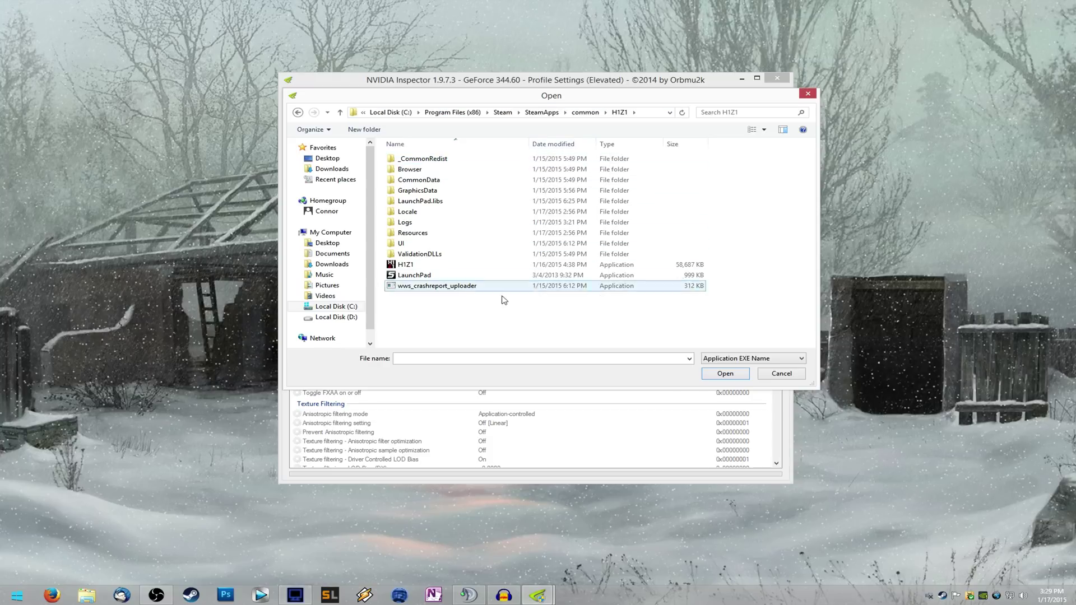
pyautogui.click(430, 268)
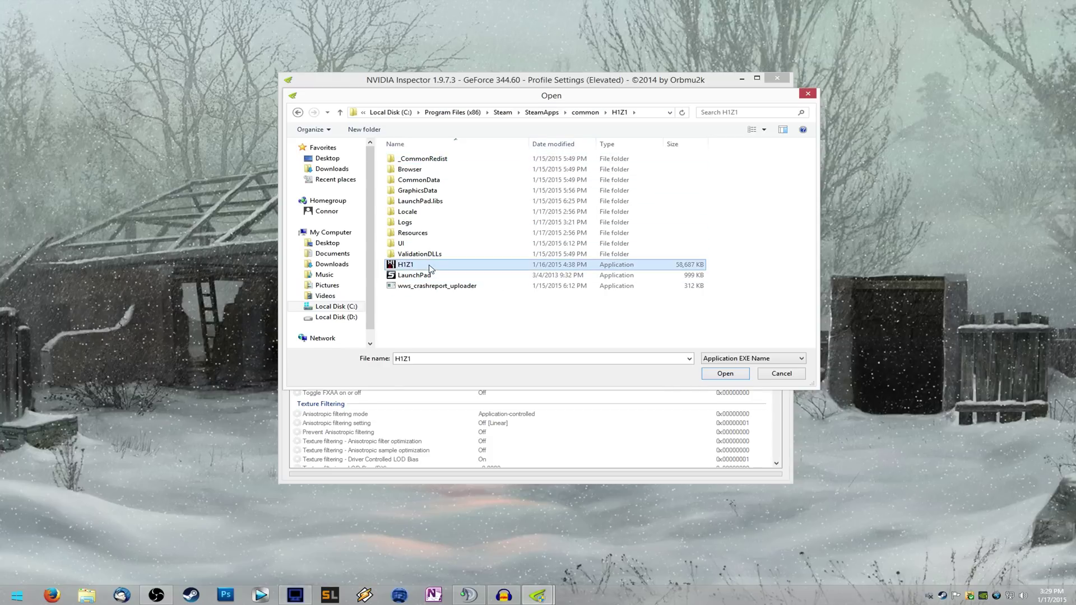
pyautogui.click(724, 374)
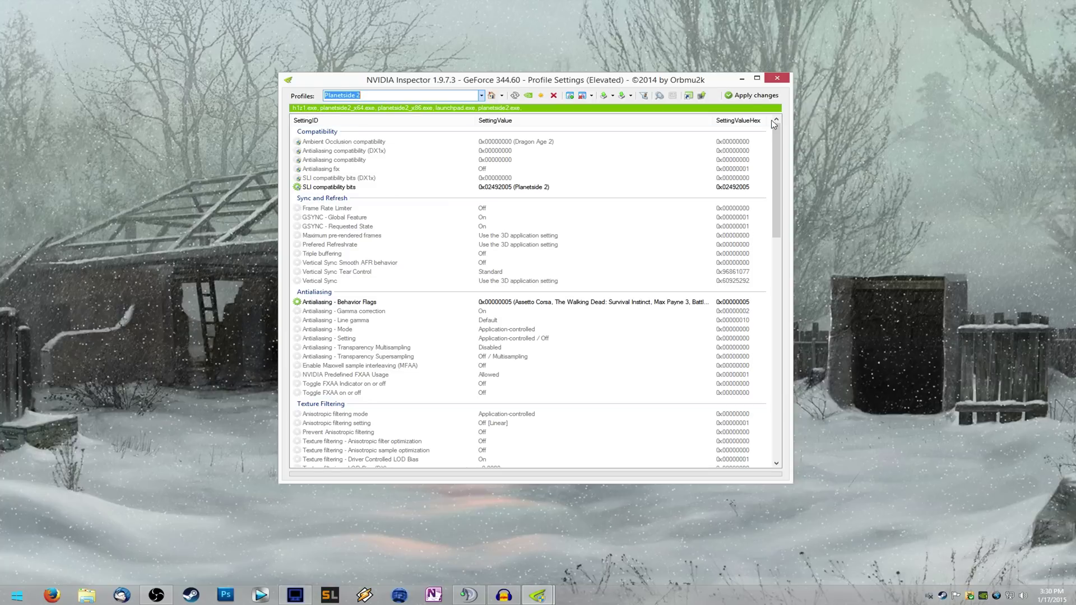
pyautogui.click(735, 100)
# Step: Close Profile Settings, play H1Z1 from Steam, and close the NVIDIA Inspector GPU window
pyautogui.click(776, 78)
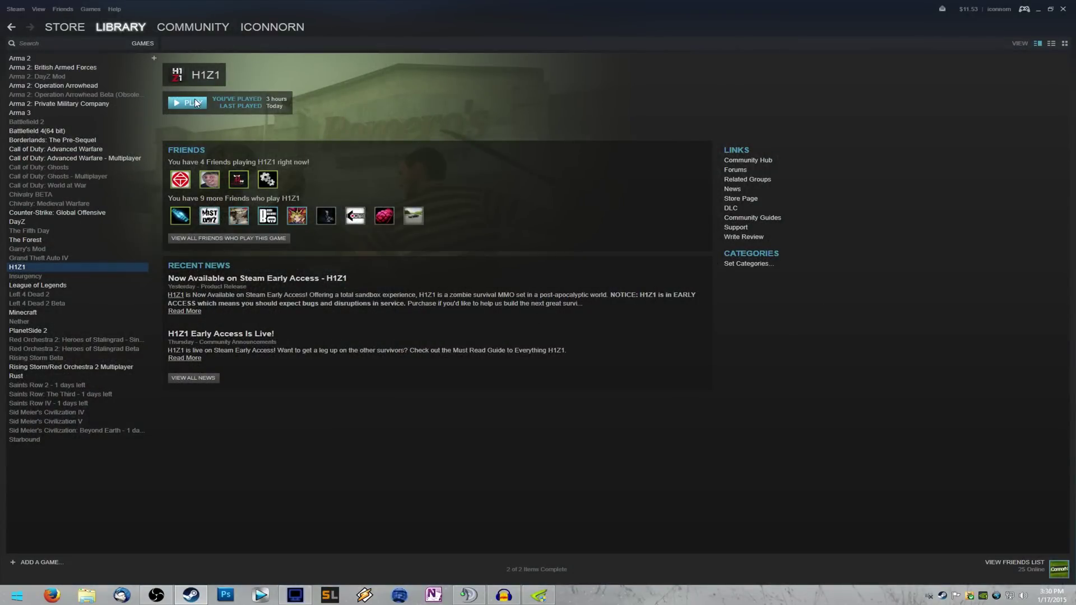
pyautogui.click(1037, 9)
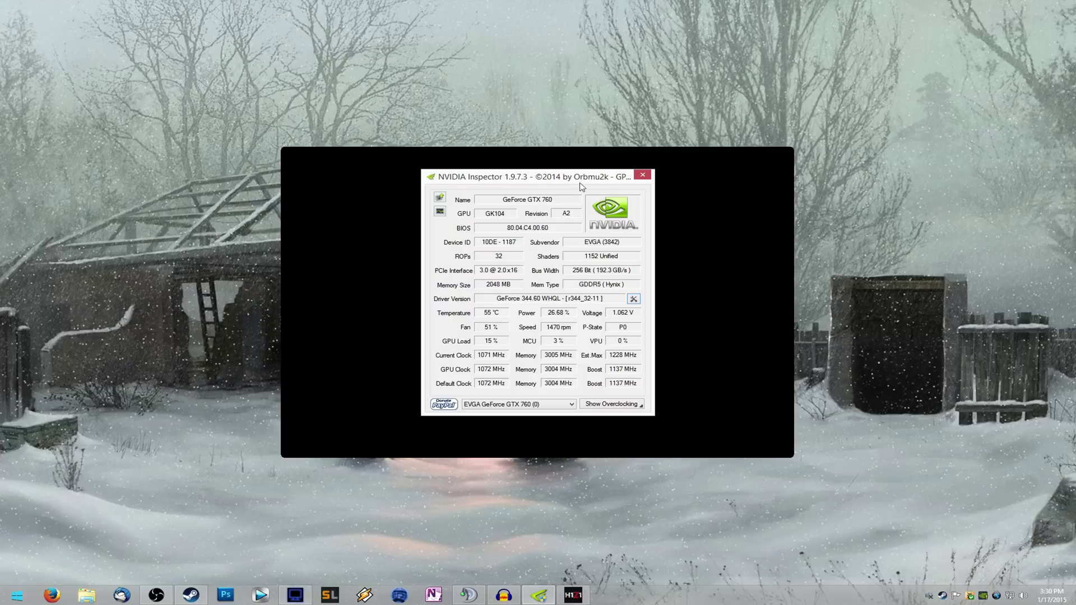
pyautogui.moveTo(590, 180); pyautogui.dragTo(991, 258)
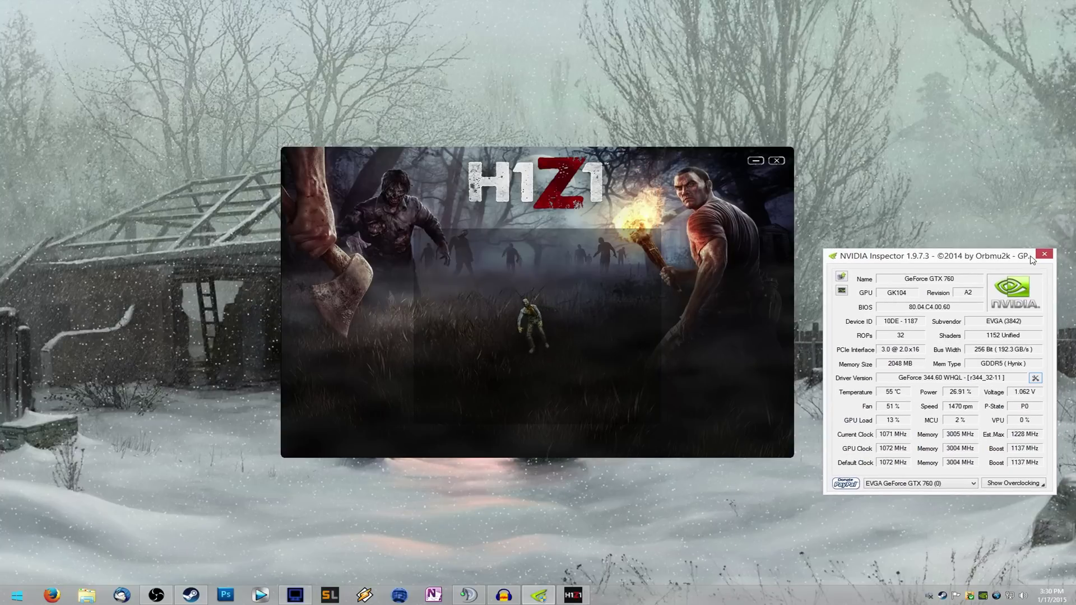
pyautogui.click(1044, 255)
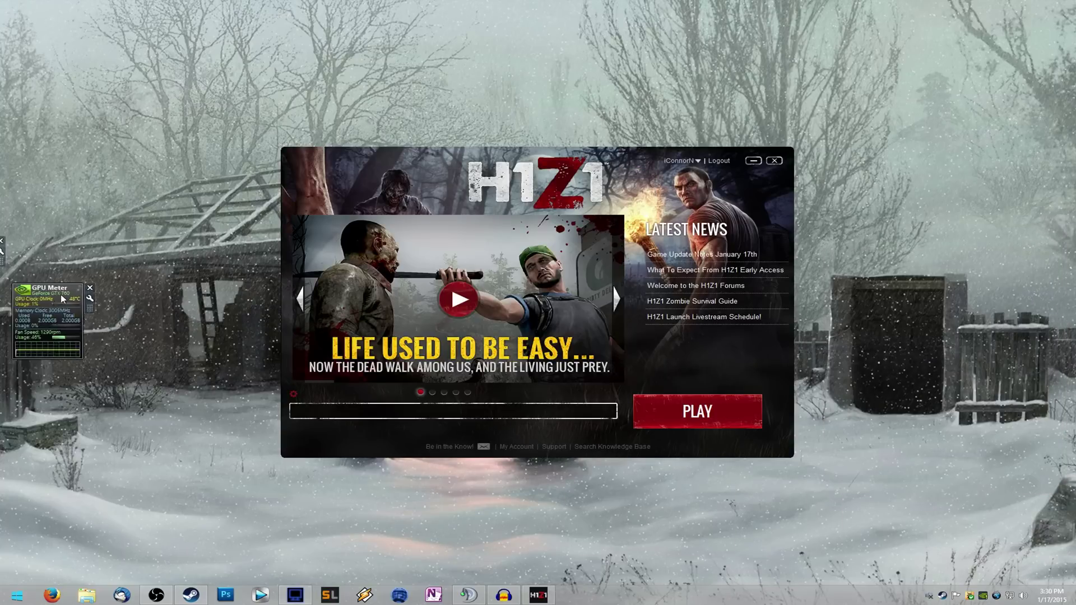
# Step: Stack two GPU Meter gadgets along the desktop's left edge
pyautogui.moveTo(41, 300); pyautogui.dragTo(185, 236)
pyautogui.moveTo(2, 310); pyautogui.dragTo(234, 335)
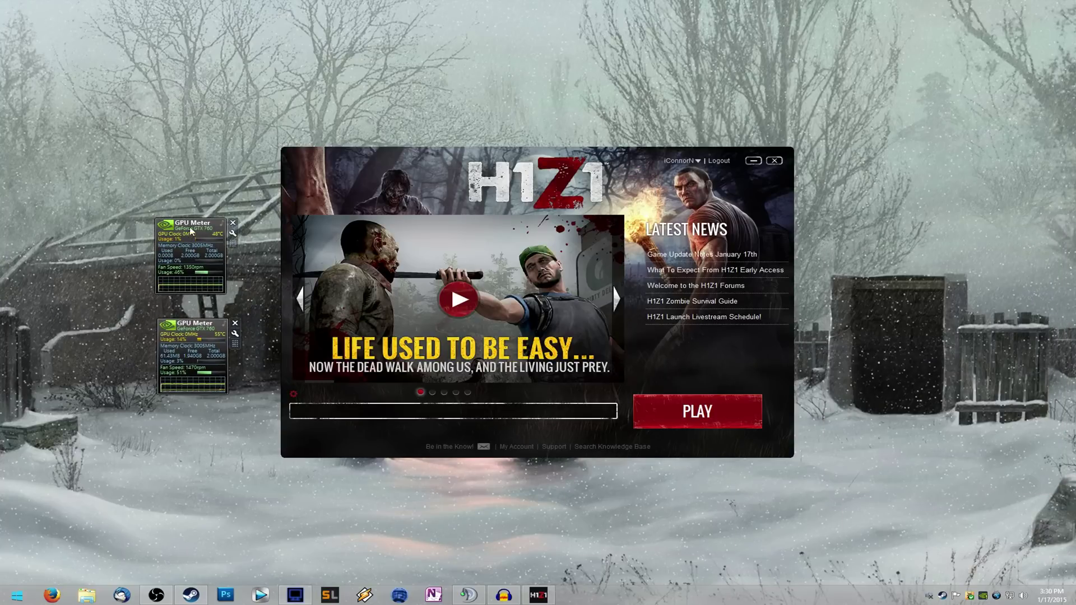
pyautogui.moveTo(201, 224); pyautogui.dragTo(52, 222)
pyautogui.moveTo(190, 330); pyautogui.dragTo(38, 308)
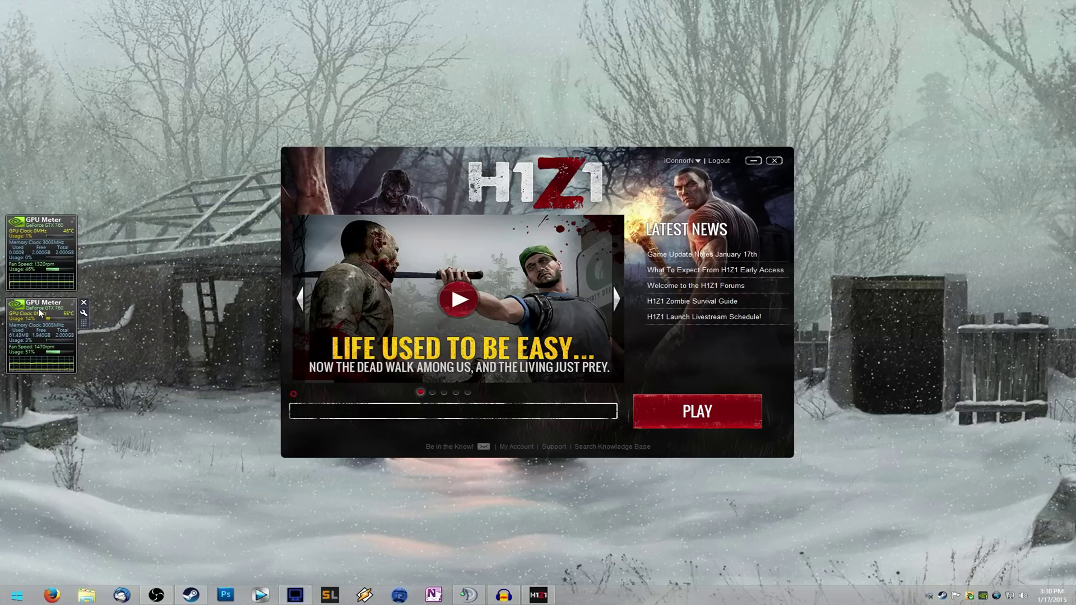
pyautogui.rightClick(742, 530)
pyautogui.click(692, 504)
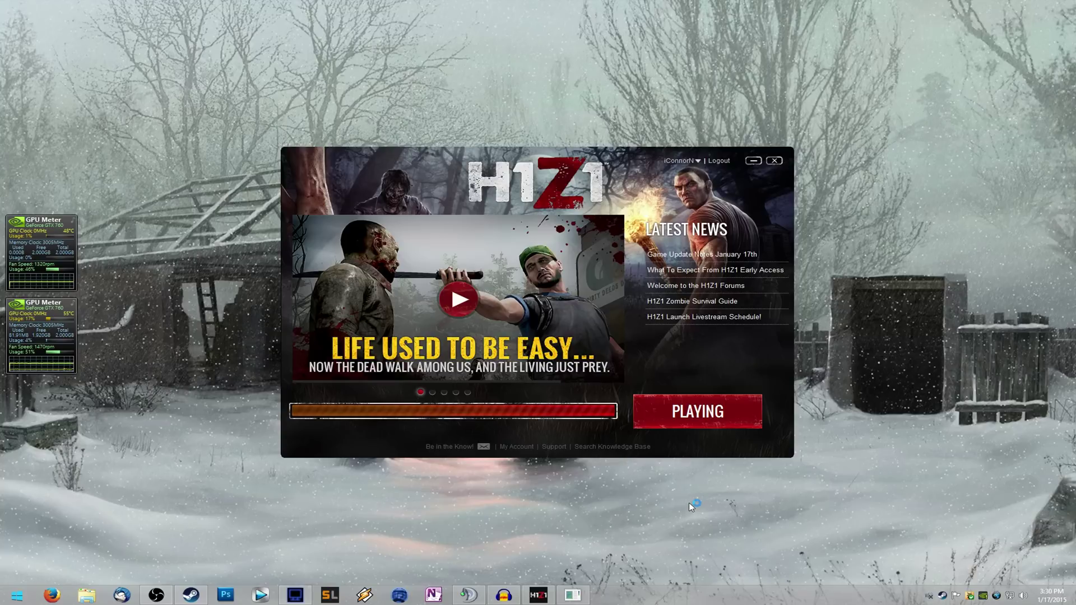